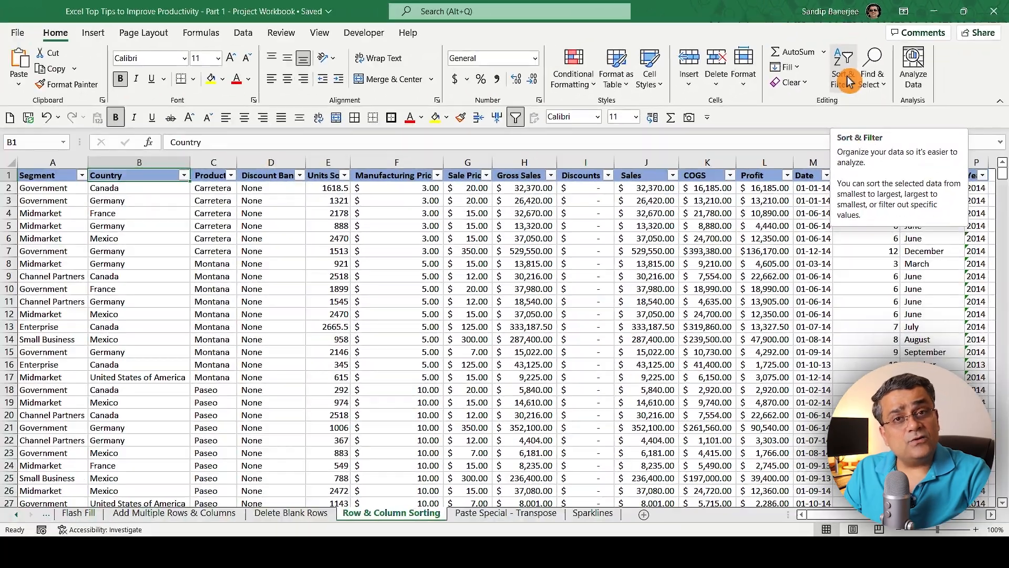
# Turn the header-row filters off and back on for the sales table
pyautogui.click(708, 141)
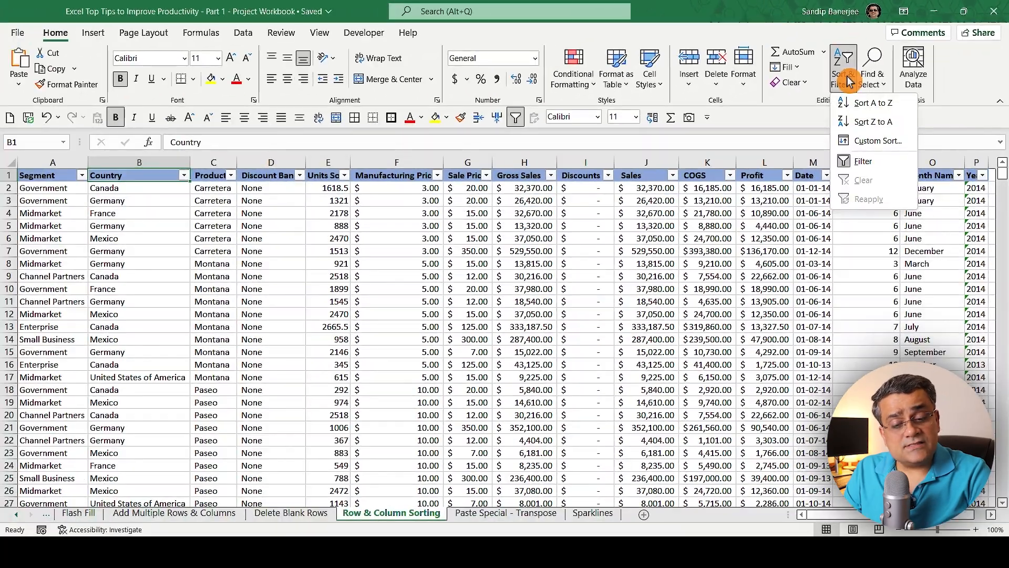
pyautogui.click(855, 160)
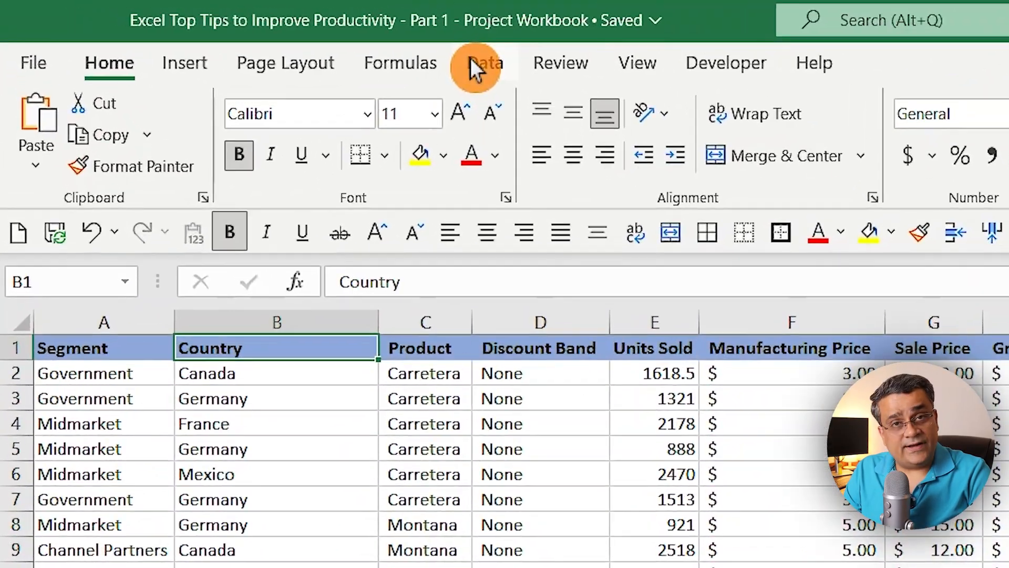
pyautogui.click(373, 49)
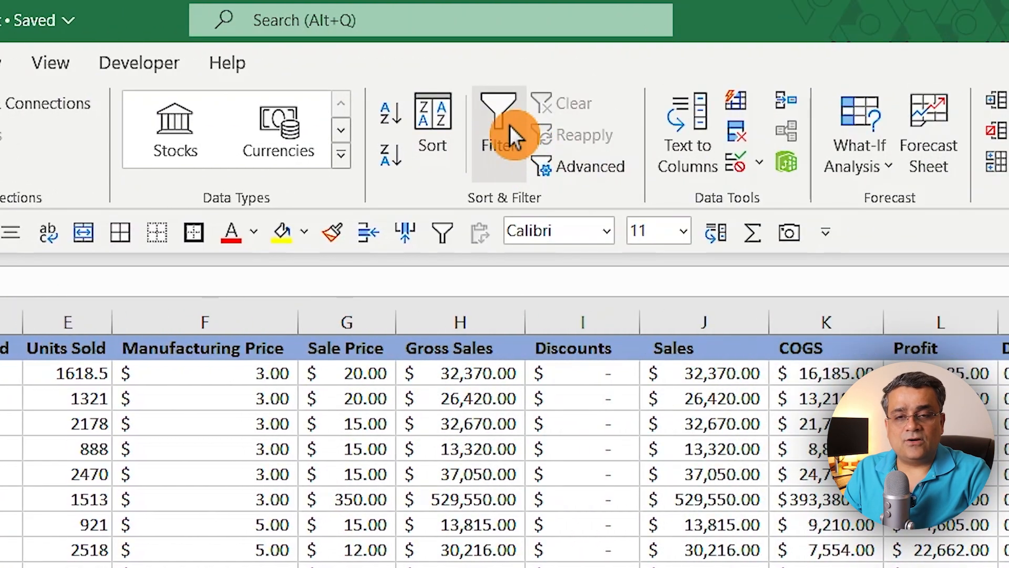
pyautogui.click(506, 126)
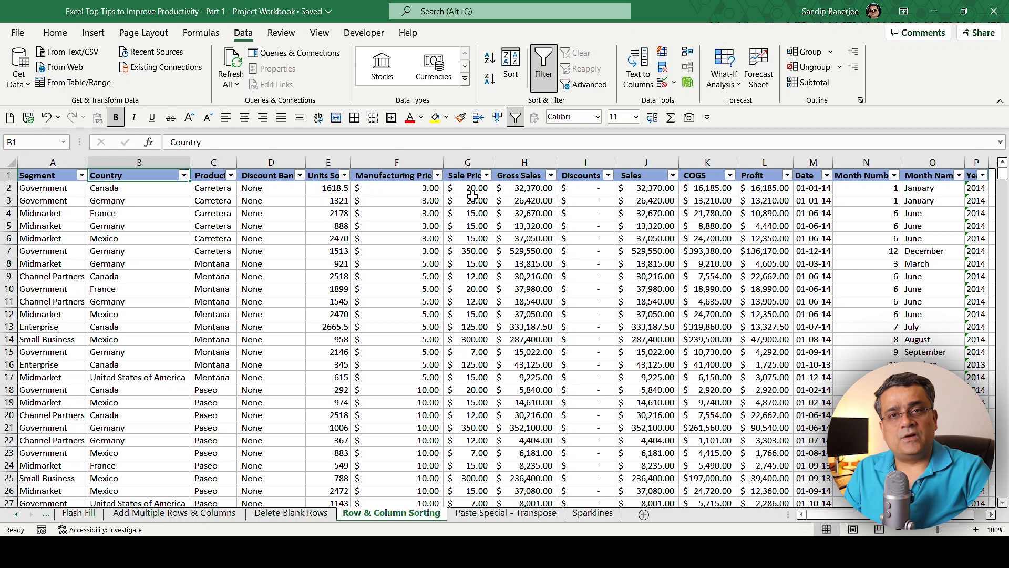
# Examine the sorting and filtering choices offered for the Country column, leaving them unchanged
pyautogui.click(56, 35)
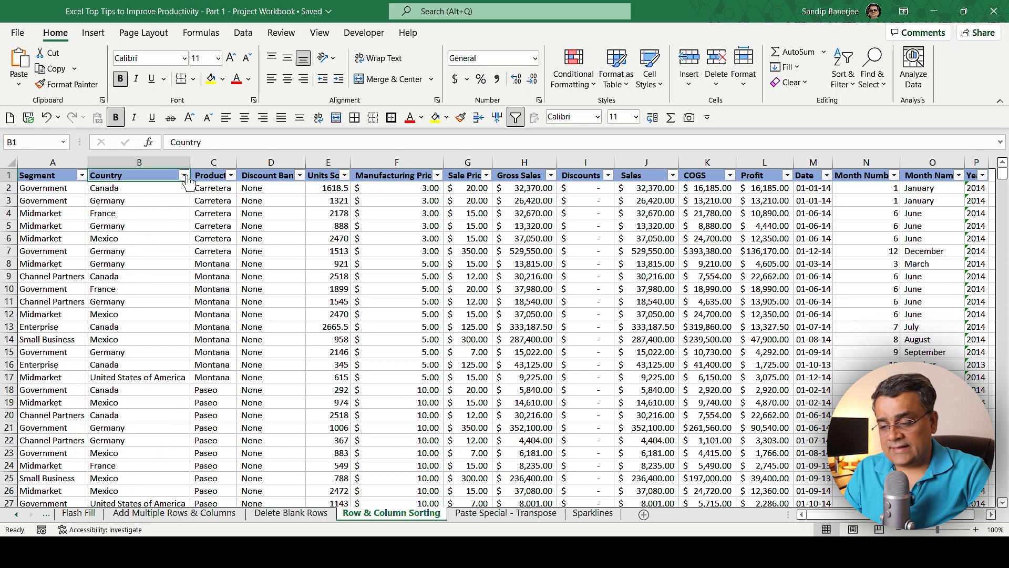
pyautogui.click(184, 176)
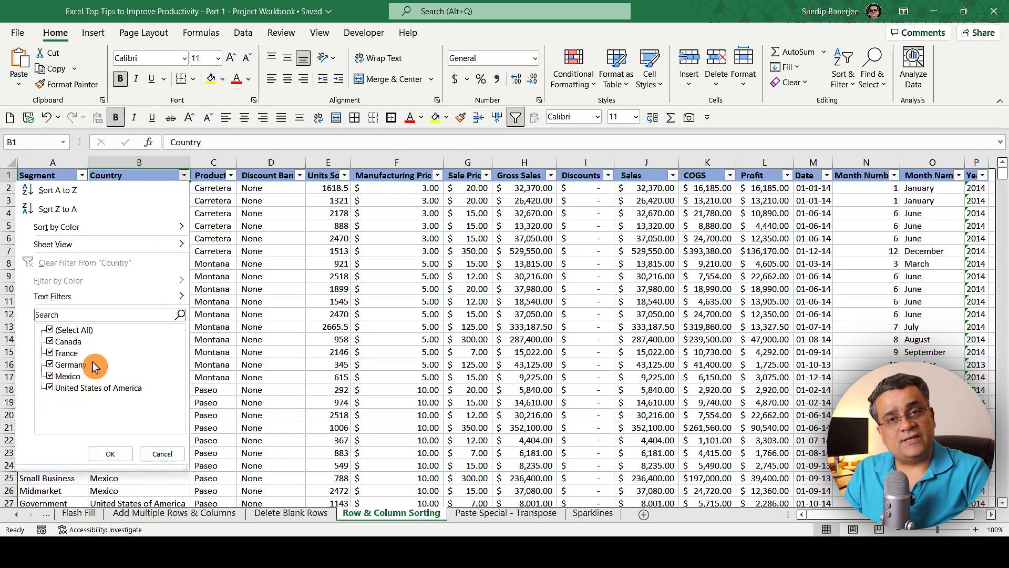
pyautogui.click(162, 454)
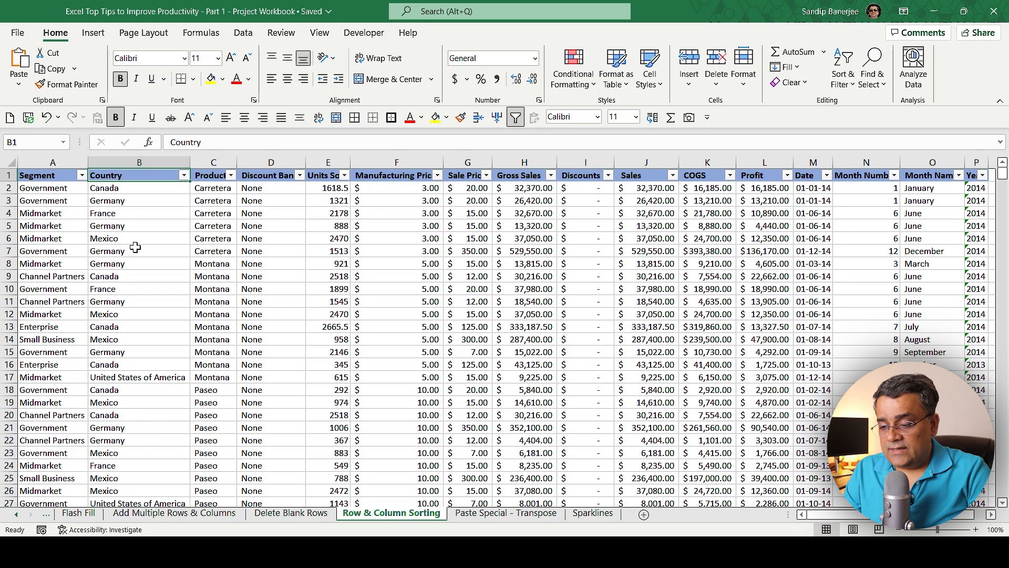
# Sort the Country column from A to Z, expanding the selection so whole rows move together
pyautogui.click(152, 156)
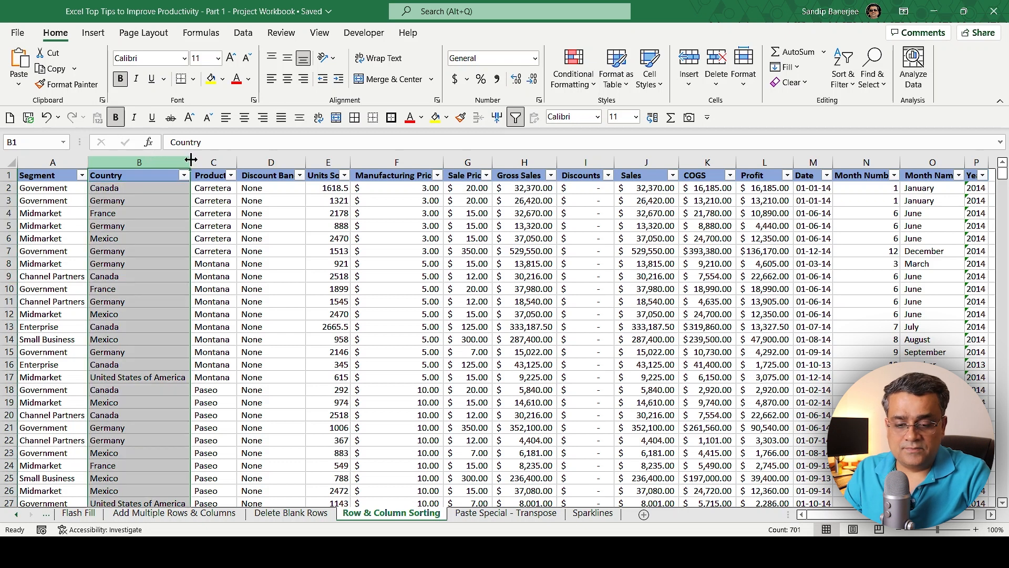
pyautogui.click(854, 88)
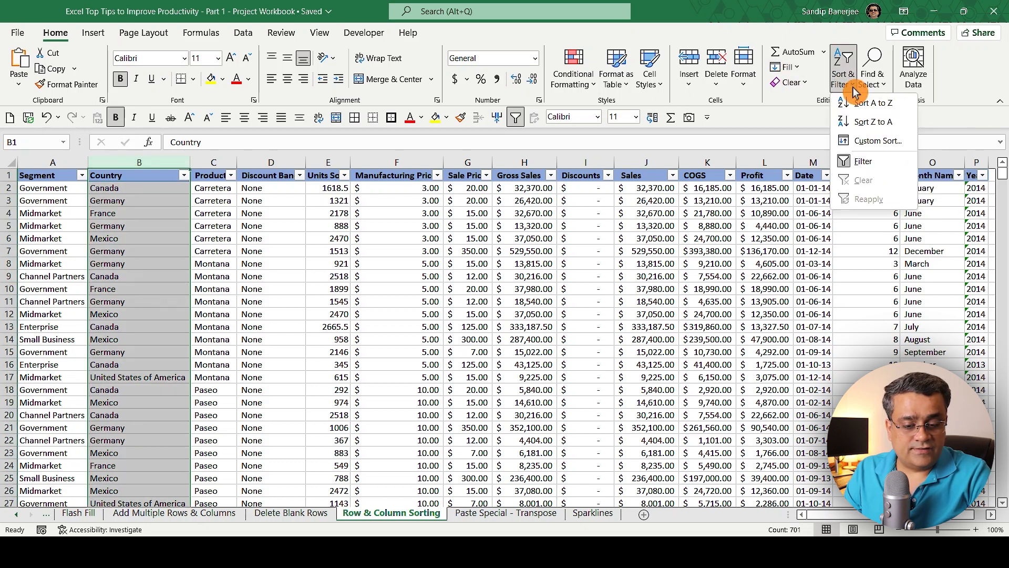
pyautogui.click(900, 103)
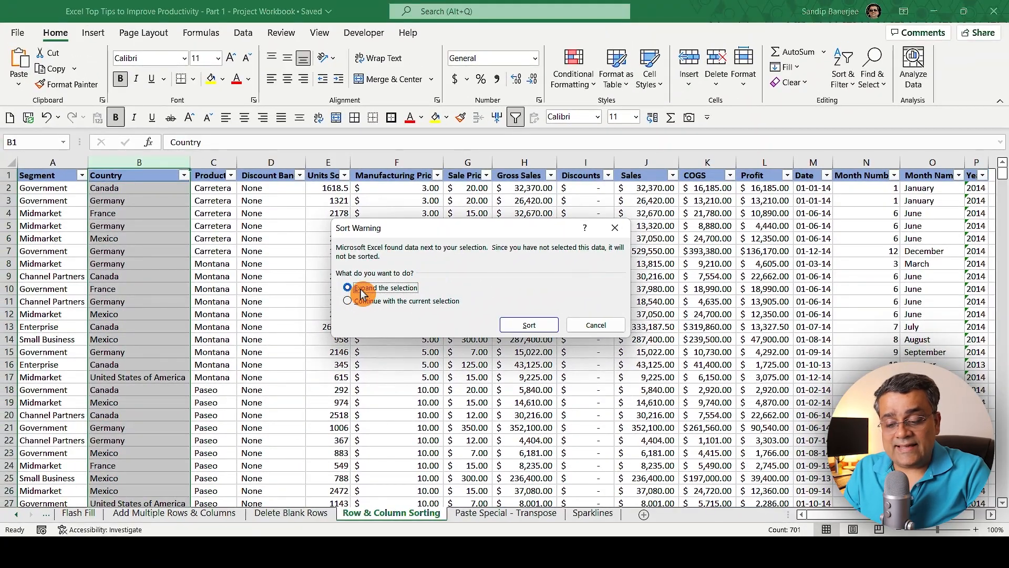
pyautogui.click(532, 326)
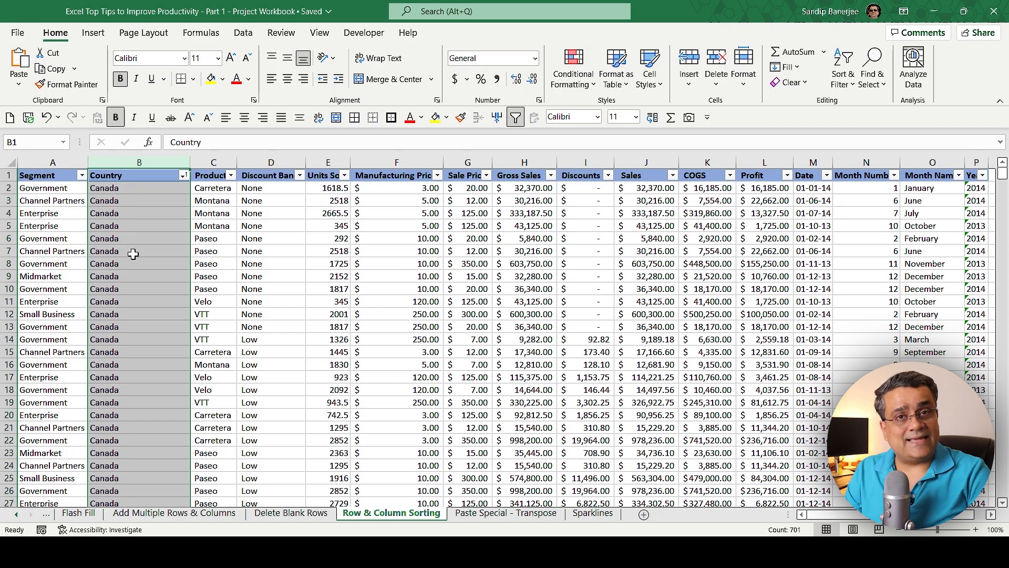
# Examine the order of the countries down the sorted Country column and return to the header row
pyautogui.scroll(-20, 134, 254)
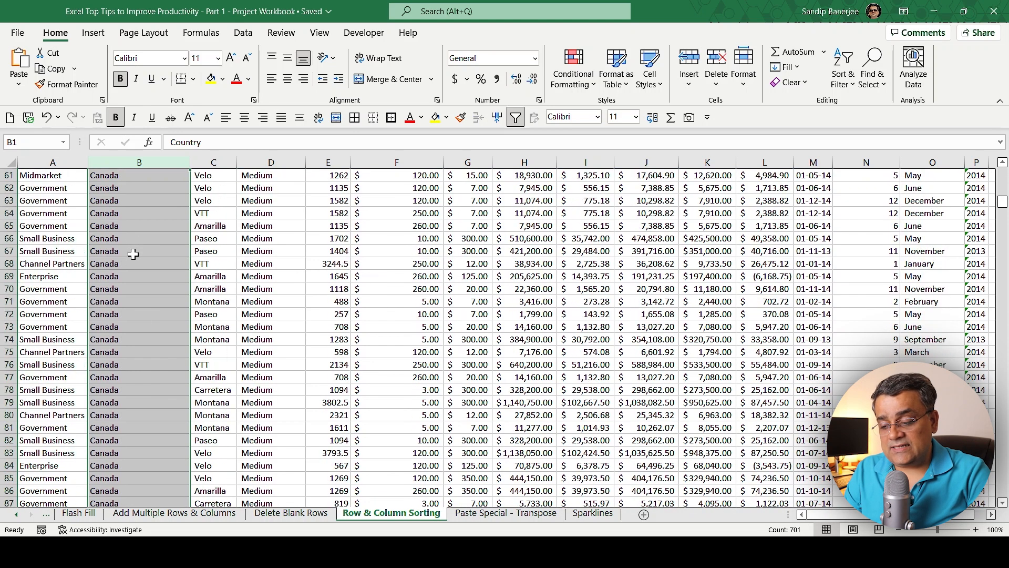
pyautogui.scroll(-17, 134, 254)
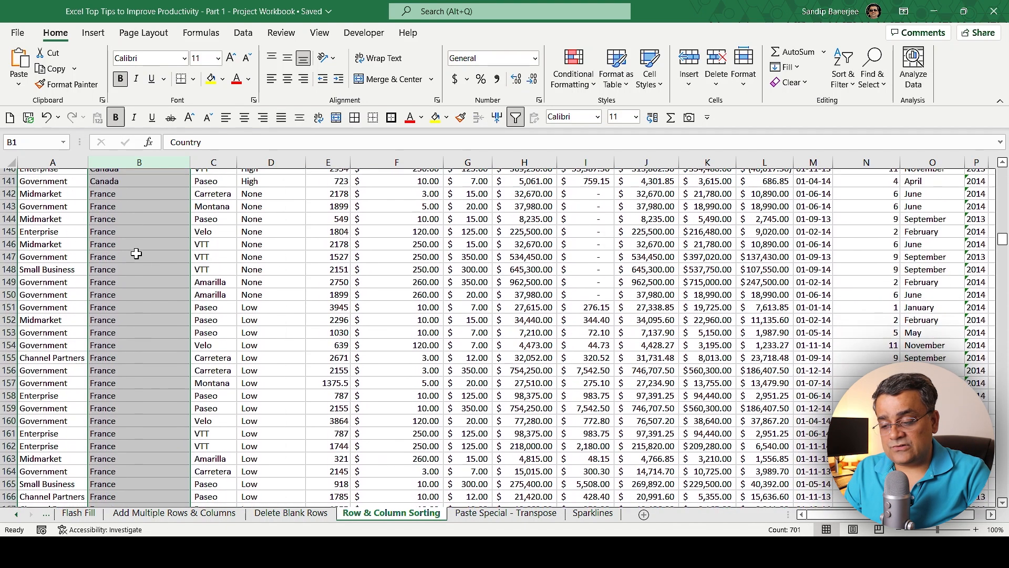
pyautogui.scroll(-20, 136, 254)
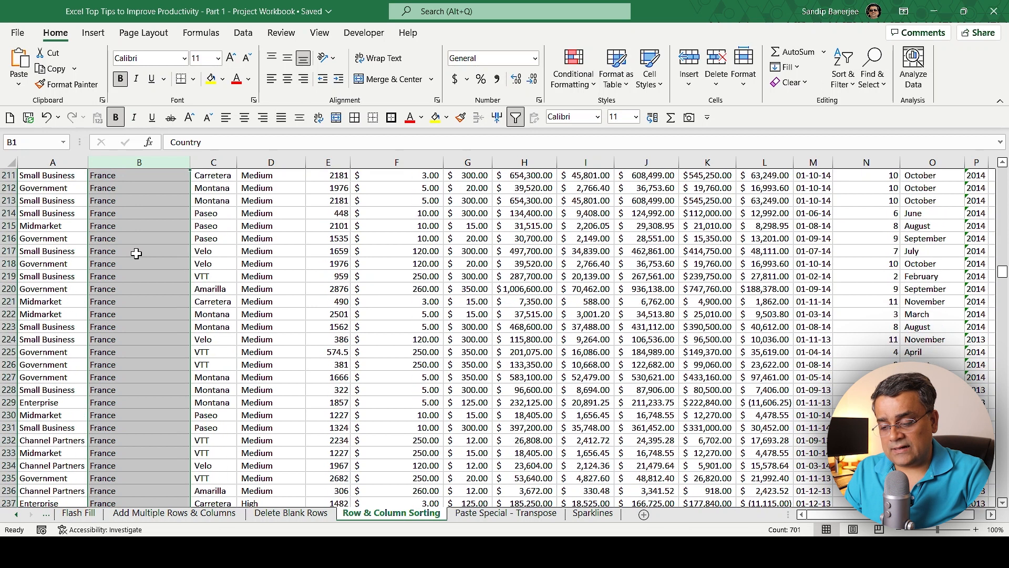
pyautogui.scroll(-18, 136, 254)
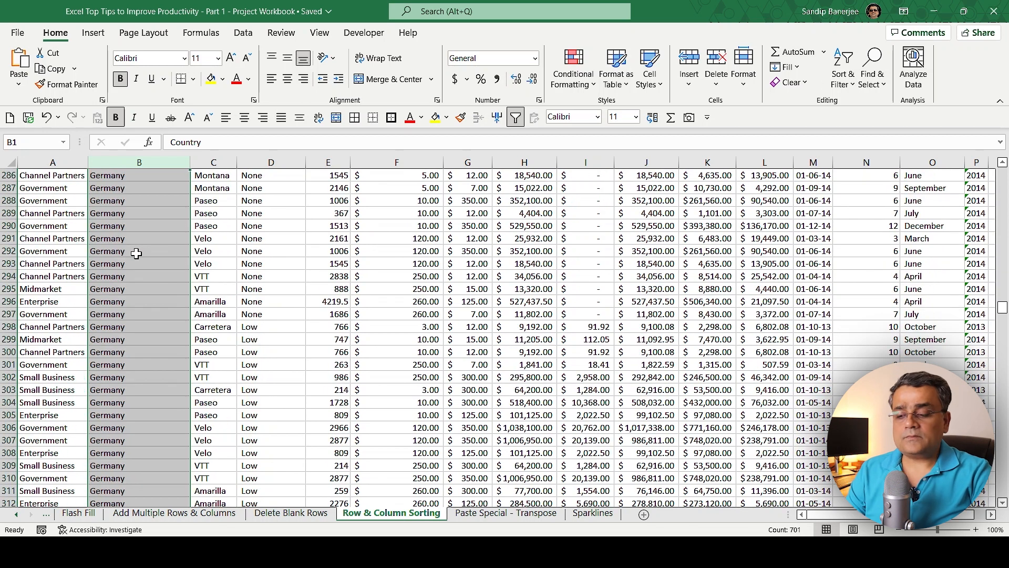
pyautogui.scroll(-3, 136, 254)
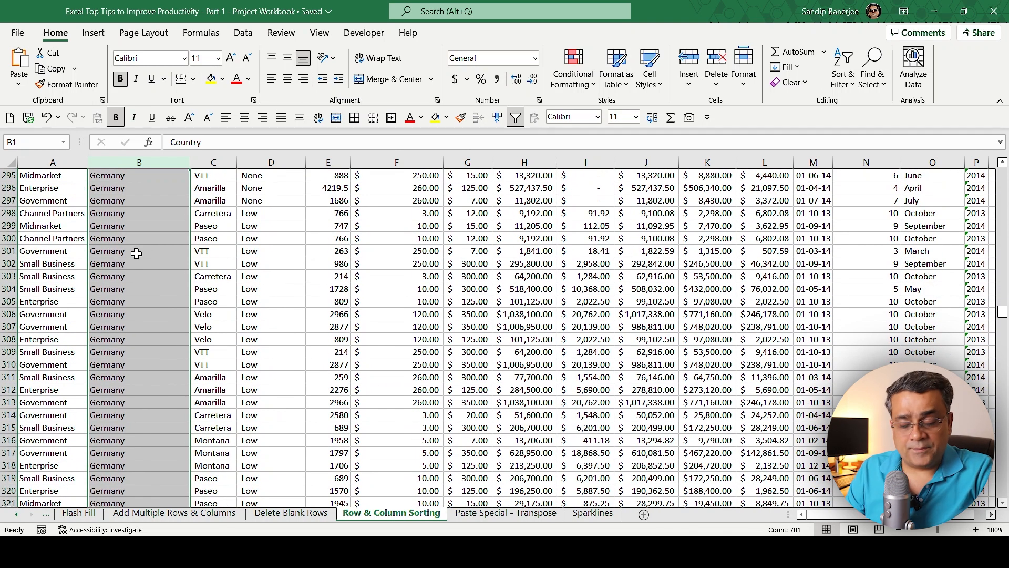
pyautogui.scroll(20, 136, 254)
pyautogui.scroll(20, 148, 221)
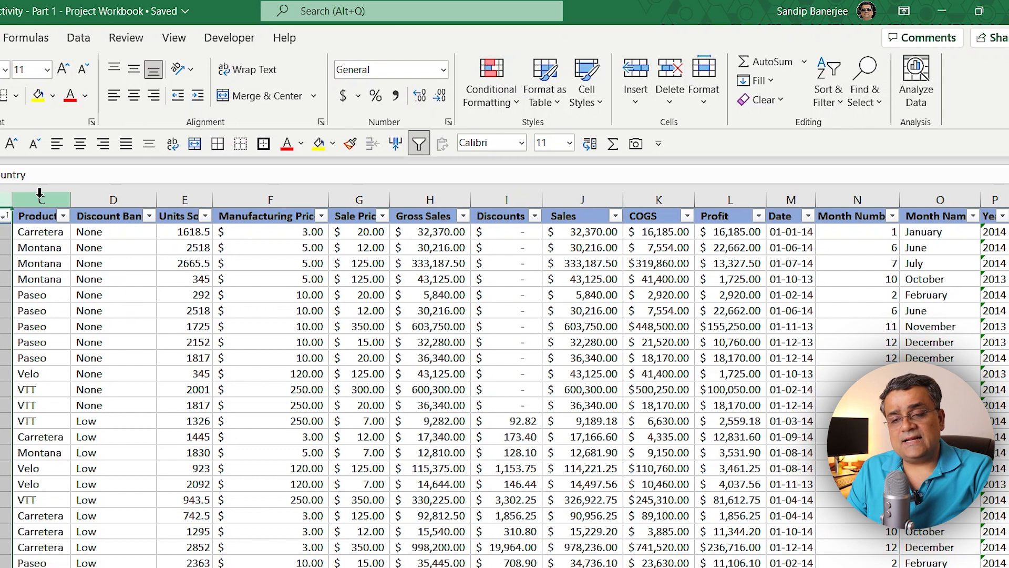
# Sort the Product column from A to Z with the selection expanded, and check the resulting Country order
pyautogui.click(39, 194)
pyautogui.click(836, 97)
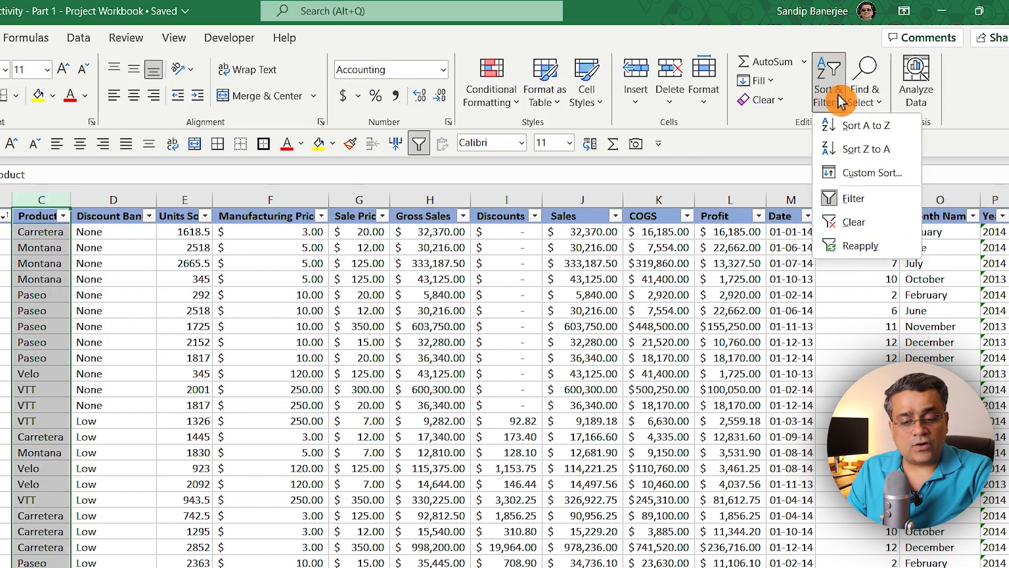
pyautogui.click(848, 125)
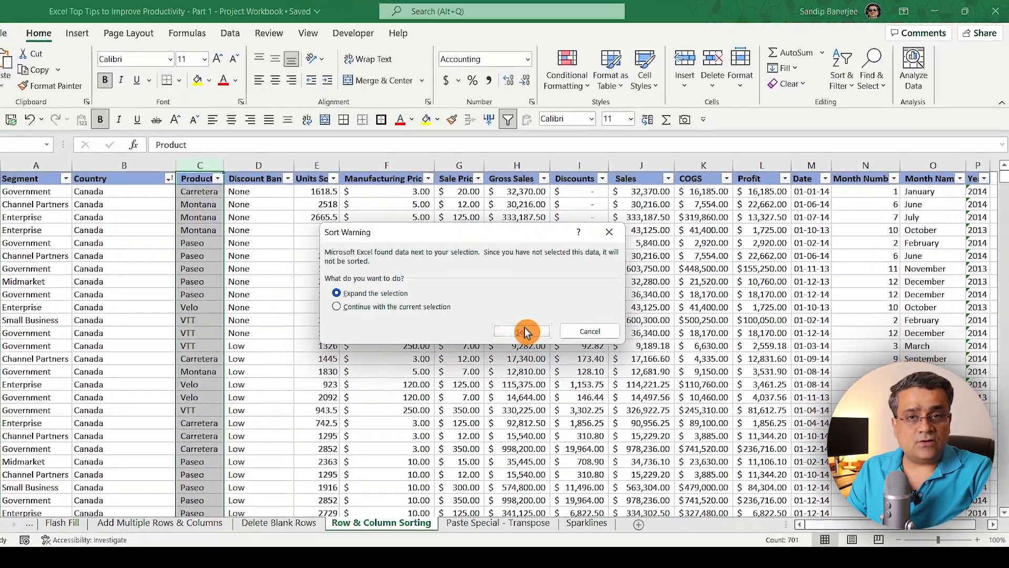
pyautogui.click(463, 378)
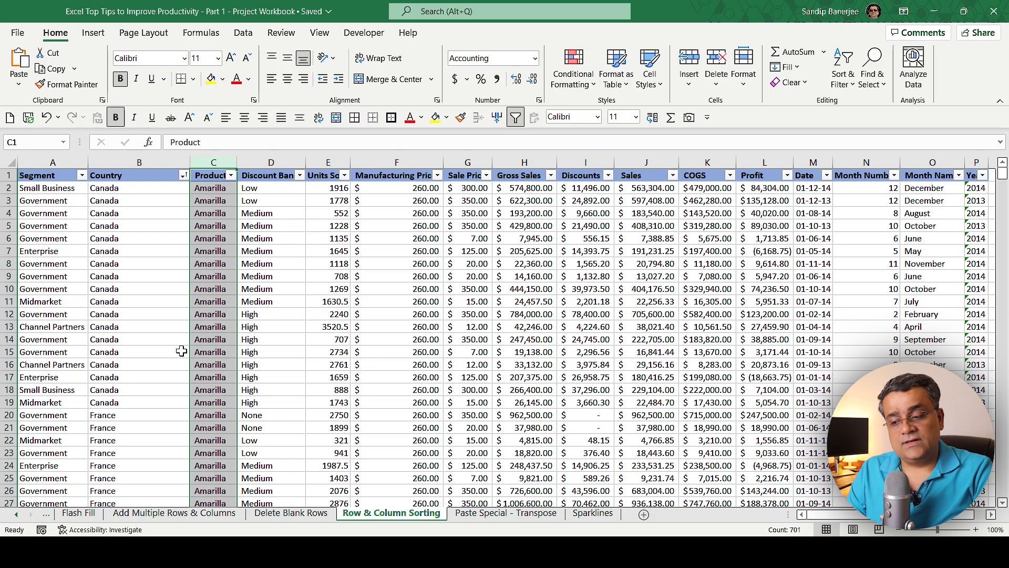
pyautogui.scroll(-4, 226, 239)
pyautogui.scroll(-1, 224, 235)
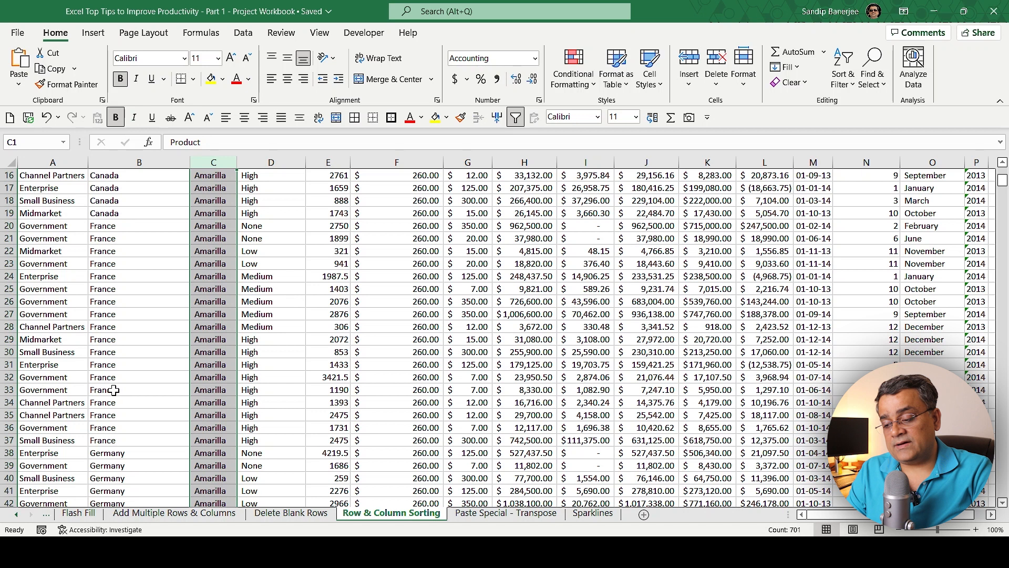
pyautogui.scroll(5, 149, 340)
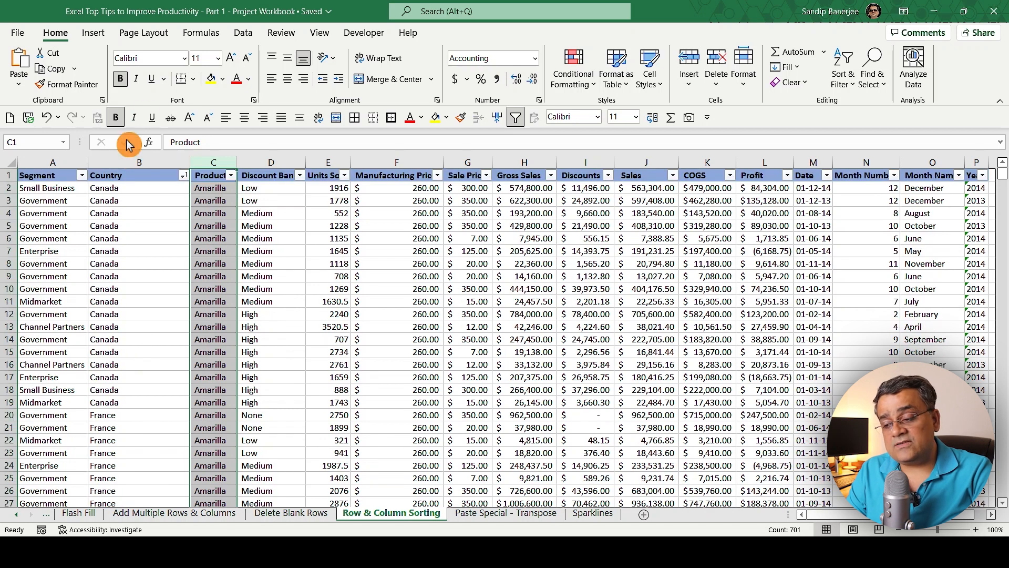
pyautogui.click(265, 224)
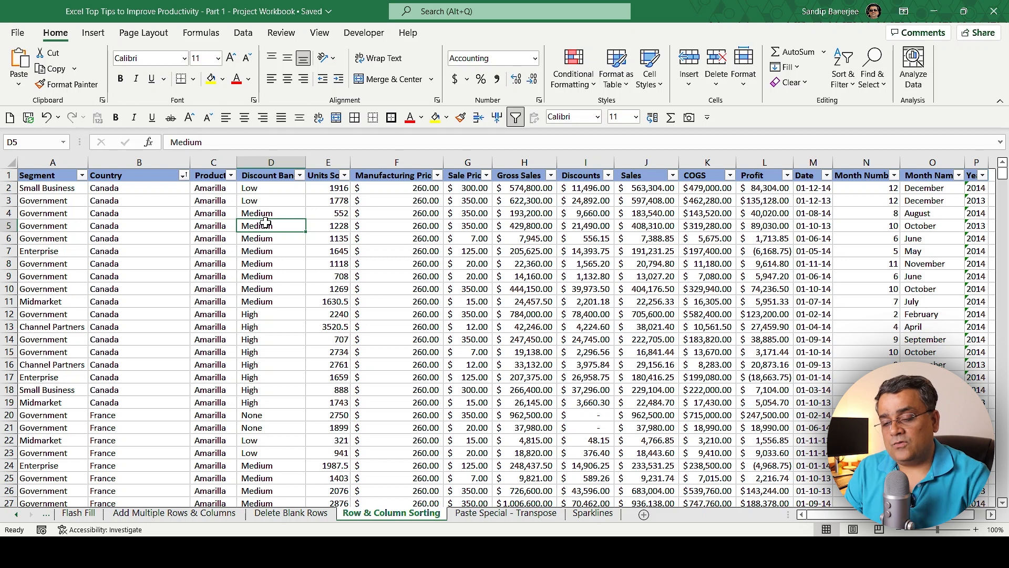
# Custom-sort the expanded selection by Country and then by Product, both on cell values from A to Z
pyautogui.click(153, 158)
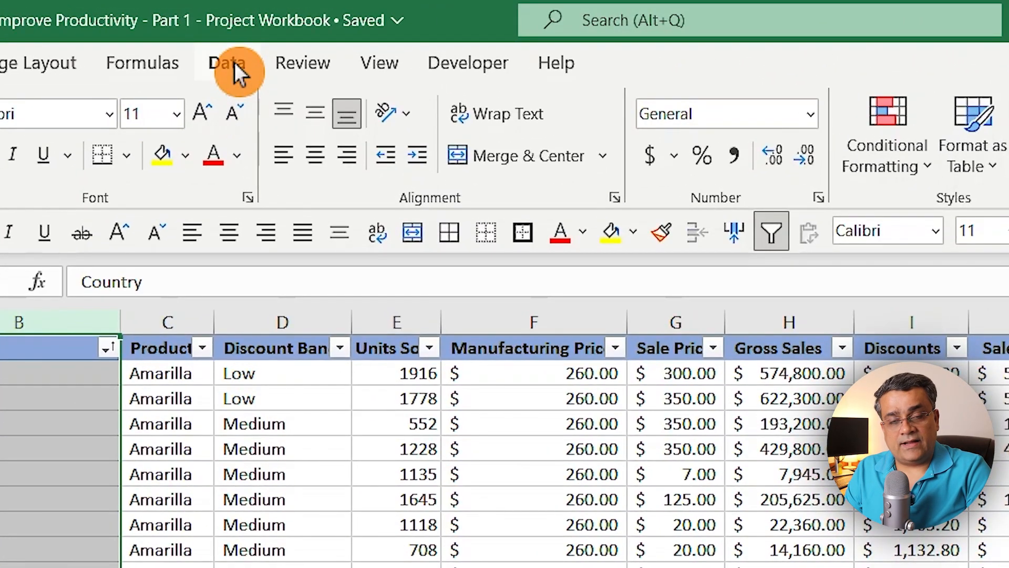
pyautogui.click(234, 62)
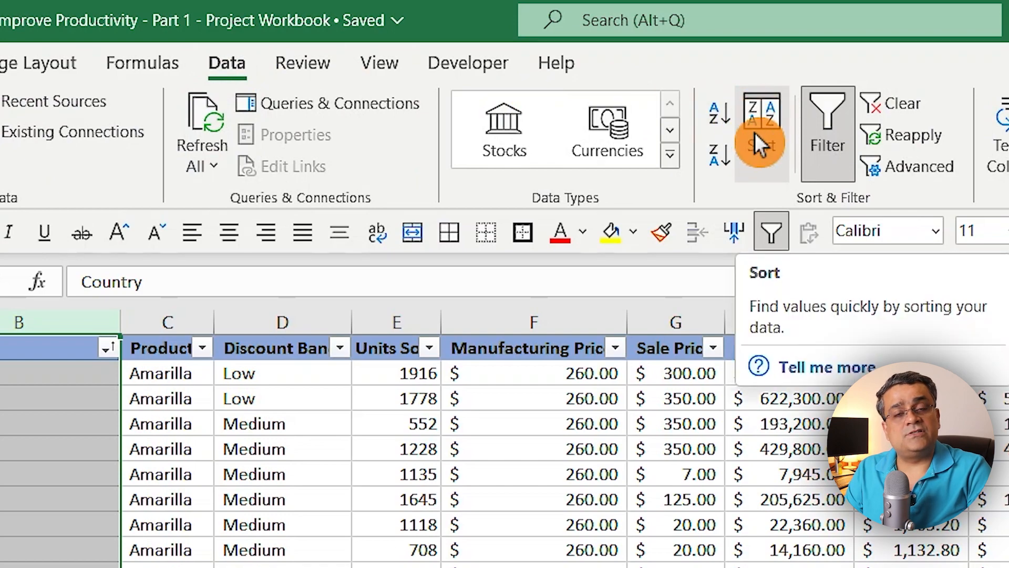
pyautogui.click(768, 126)
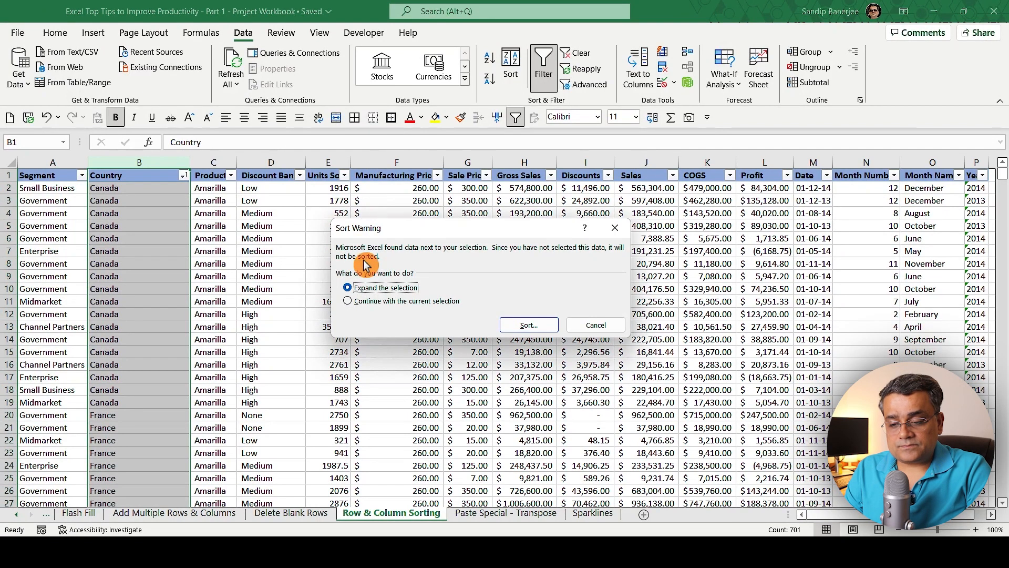
pyautogui.click(528, 326)
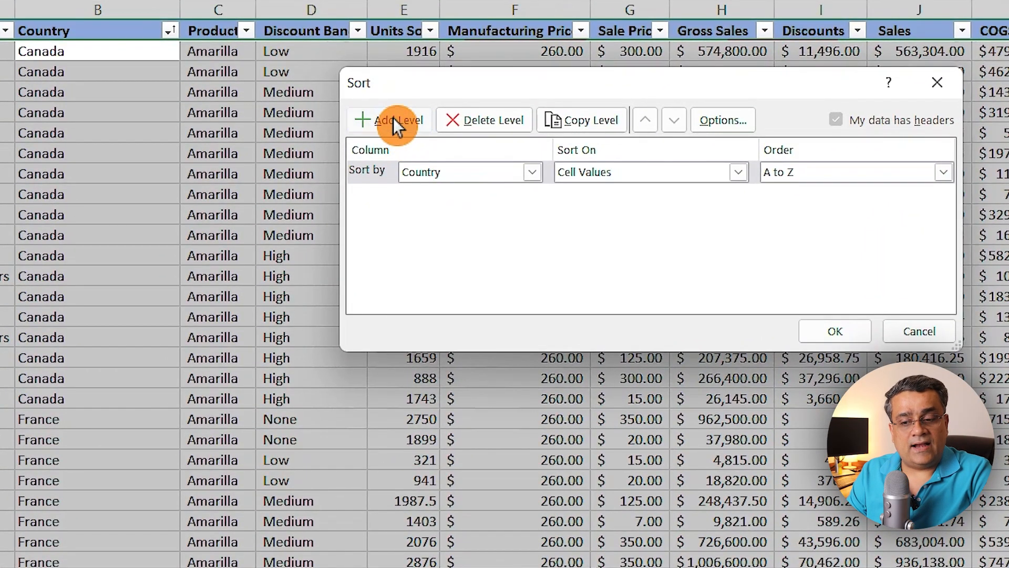
pyautogui.click(393, 120)
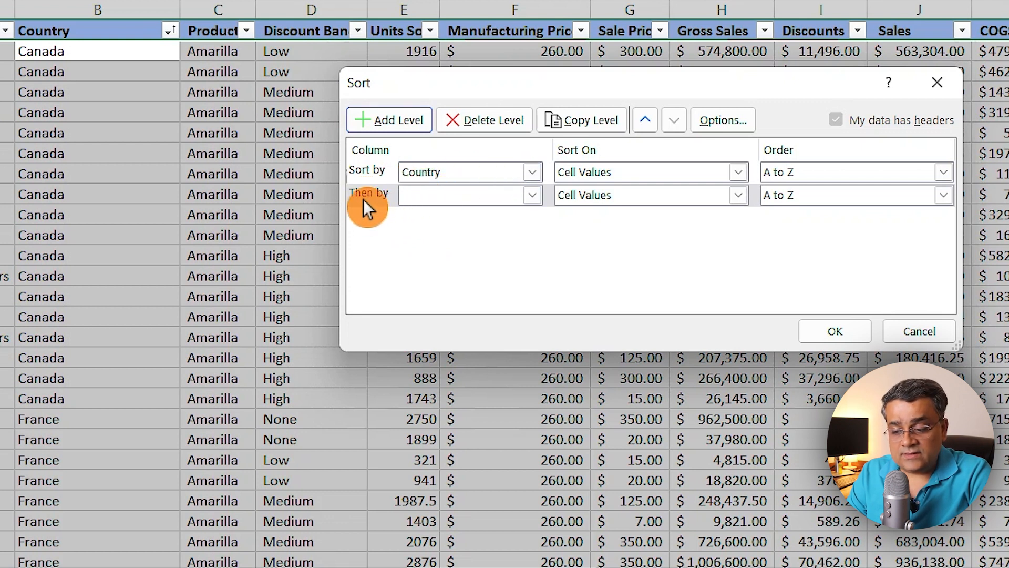
pyautogui.click(530, 195)
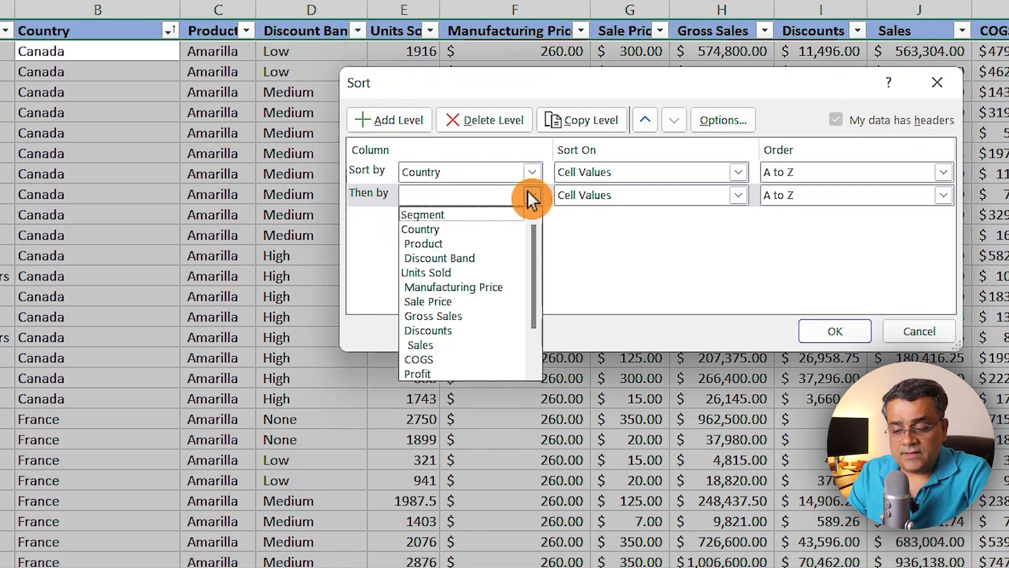
pyautogui.click(457, 244)
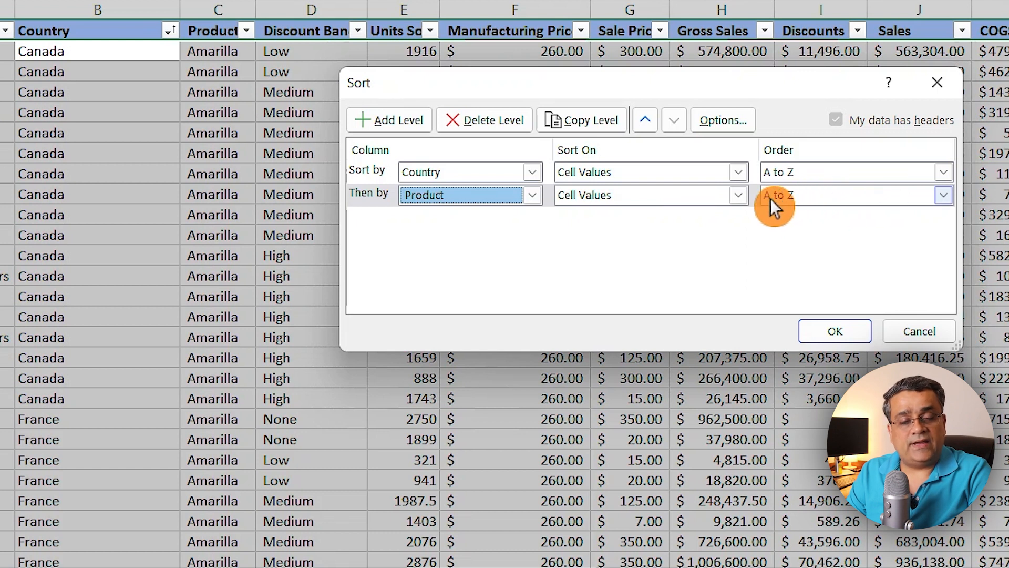
pyautogui.click(818, 334)
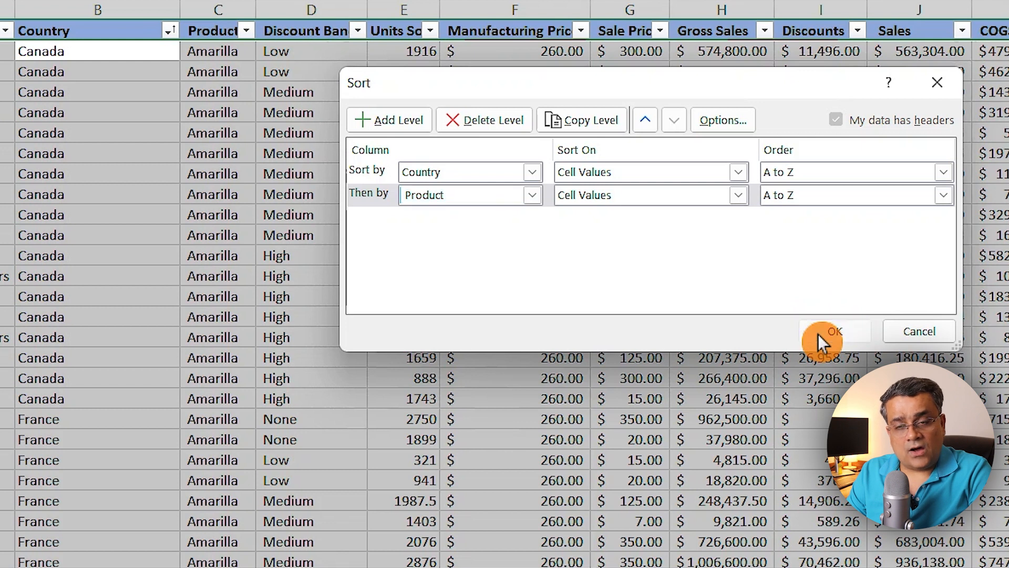
pyautogui.click(101, 271)
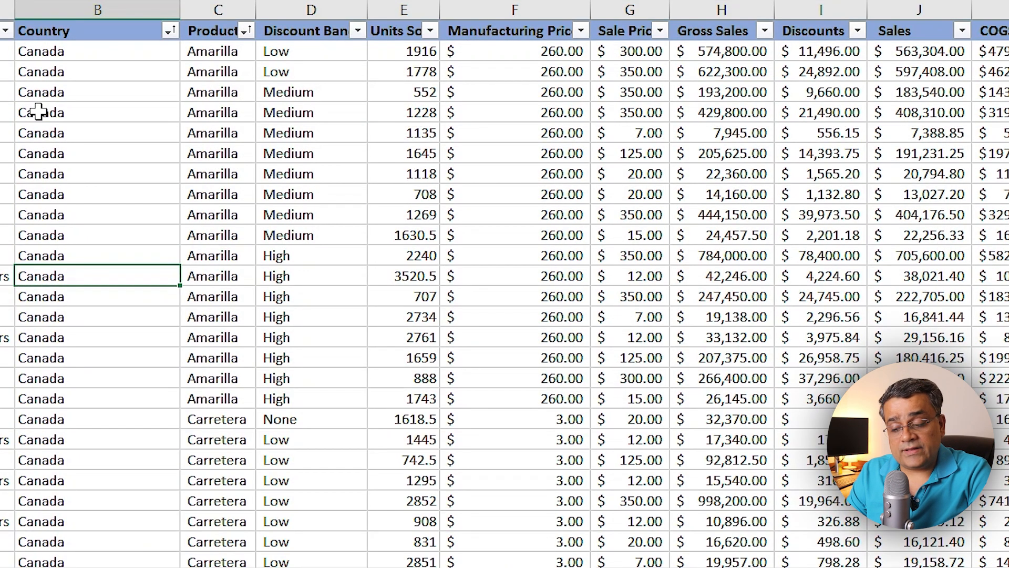
# Examine how the products are ordered within each country in the sorted table
pyautogui.scroll(-4, 36, 109)
pyautogui.scroll(4, 42, 115)
pyautogui.scroll(-7, 42, 111)
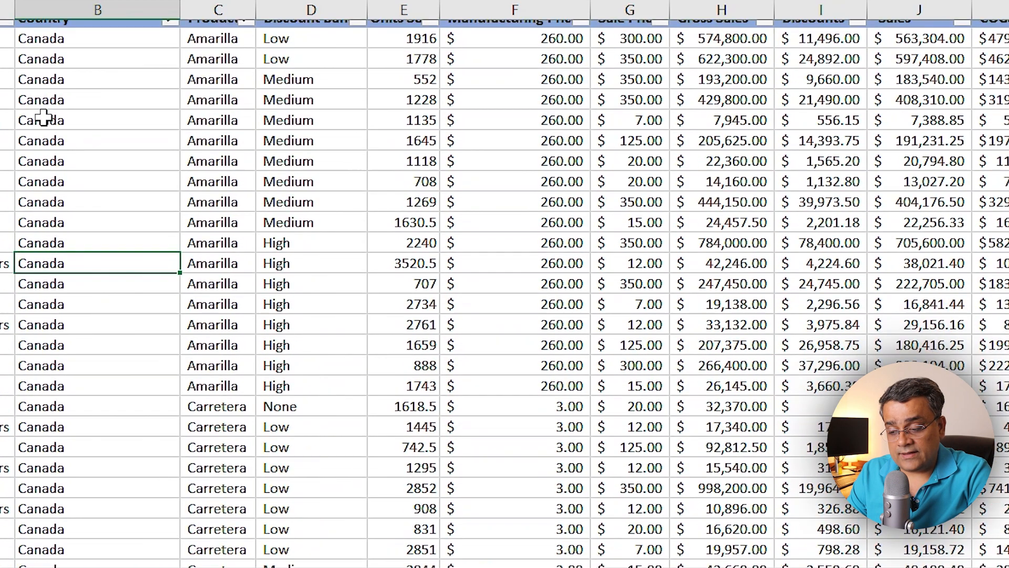
pyautogui.scroll(7, 45, 112)
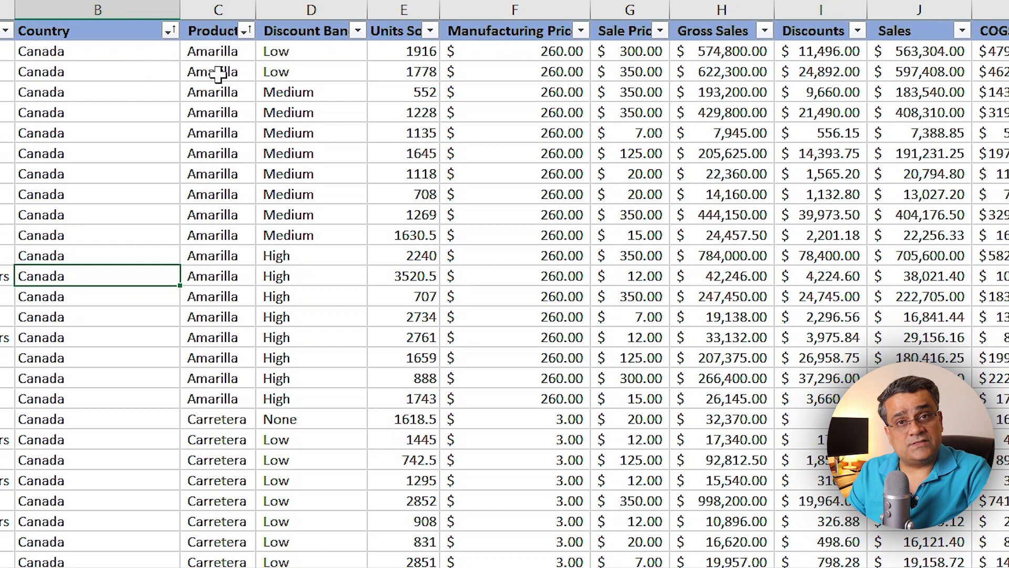
pyautogui.scroll(-15, 198, 129)
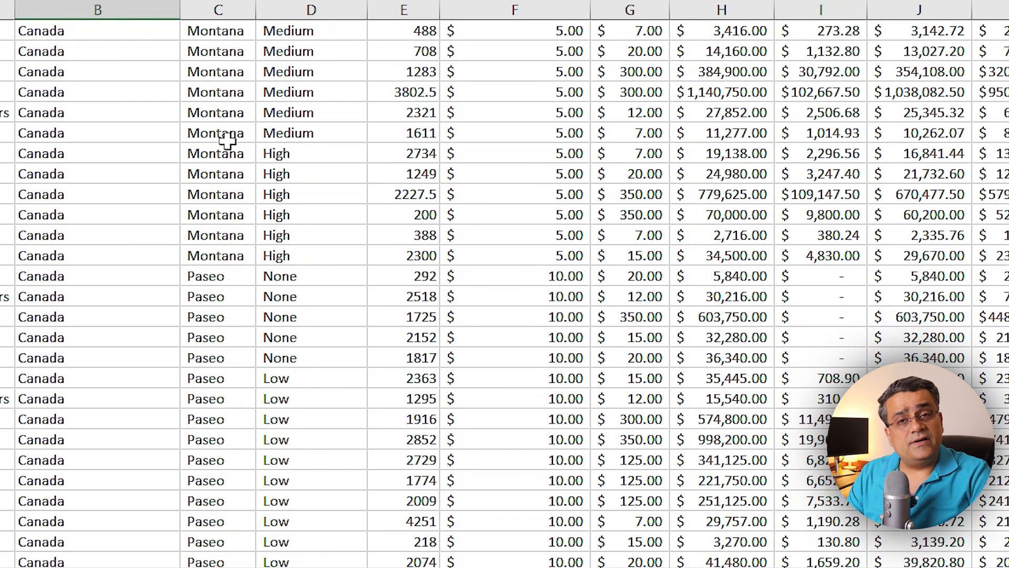
# Check the product order where the Canada rows end and the France rows begin, and return to the header row
pyautogui.scroll(-6, 227, 139)
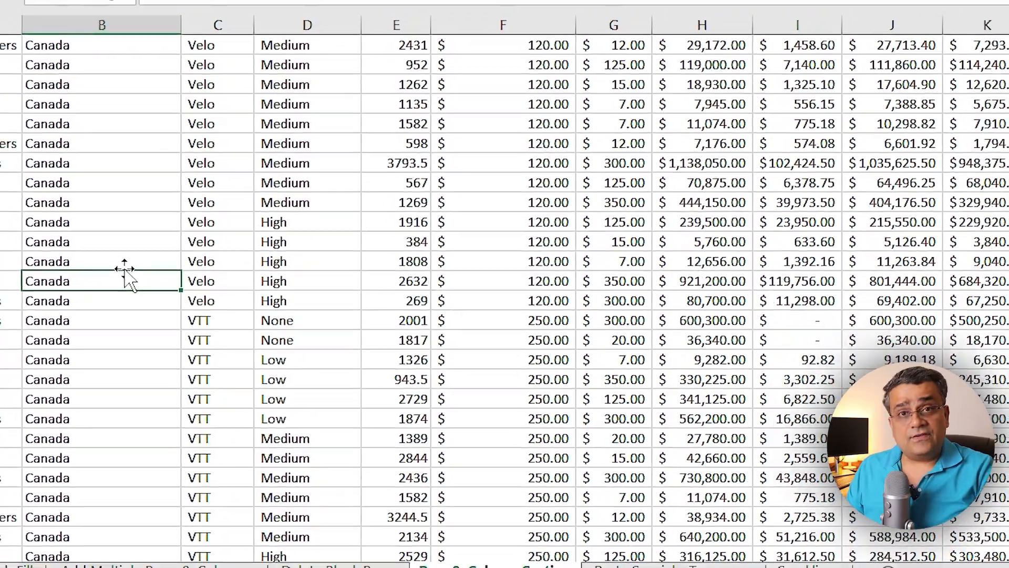
pyautogui.scroll(-7, 122, 266)
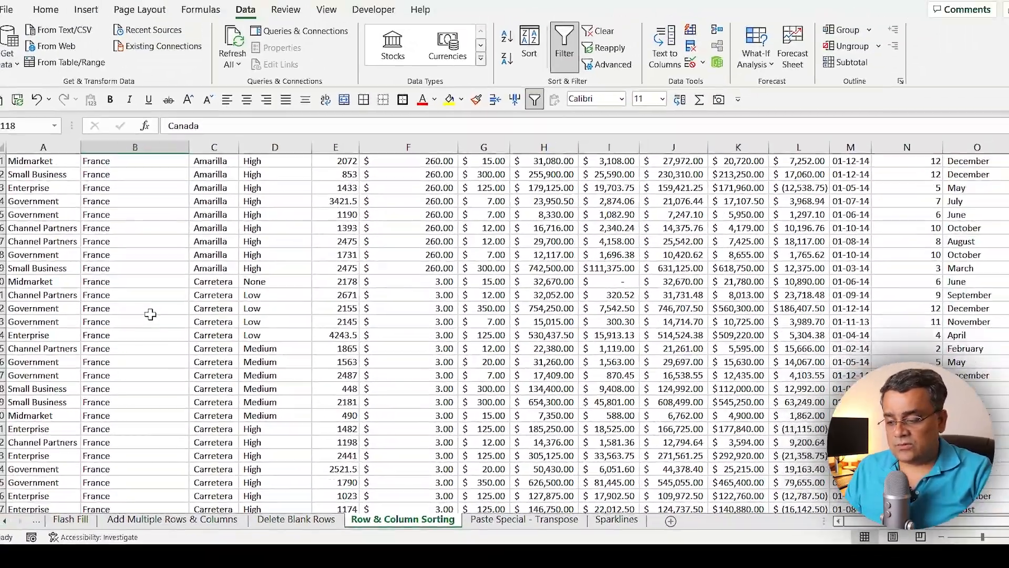
pyautogui.scroll(7, 148, 315)
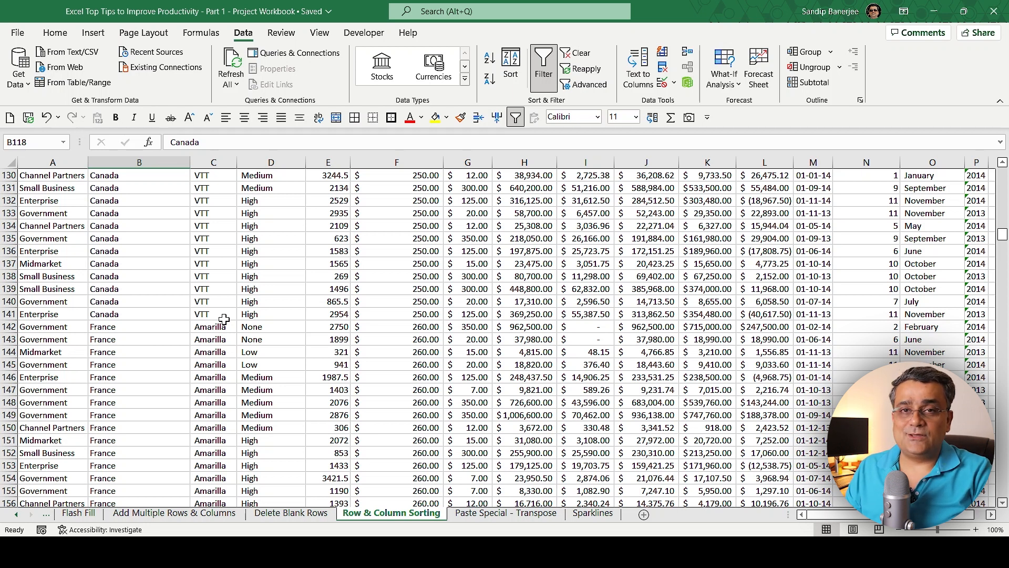
pyautogui.scroll(20, 224, 306)
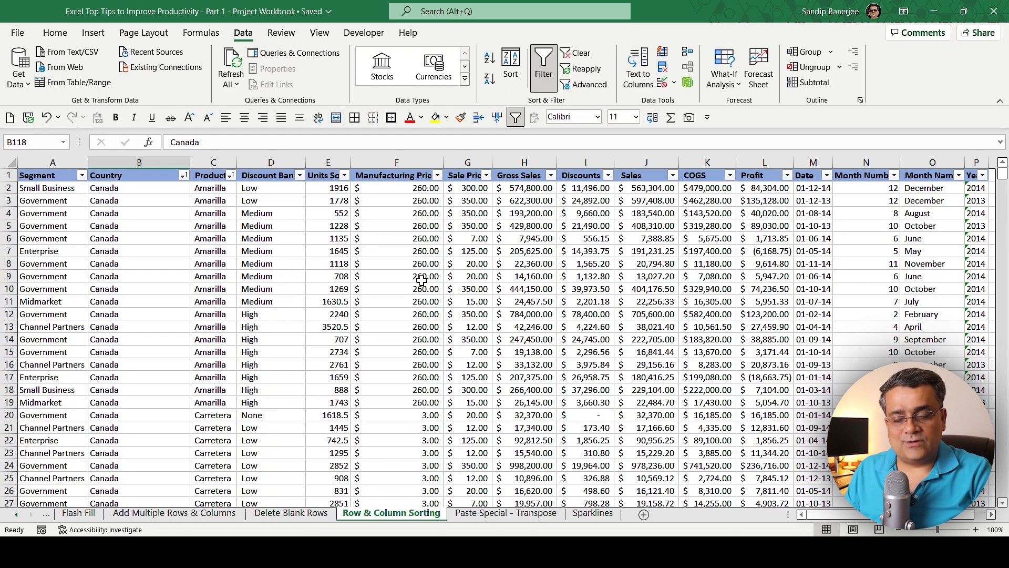
# Start a custom sort on the entire sheet and compare the header-row setting off and on, leaving the data marked as having headers
pyautogui.click(13, 163)
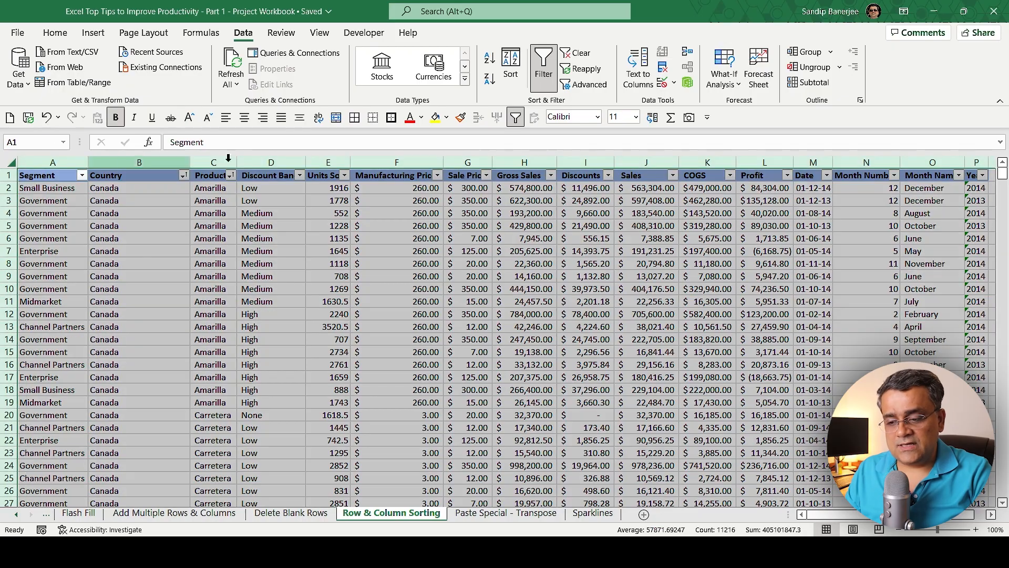
pyautogui.click(511, 67)
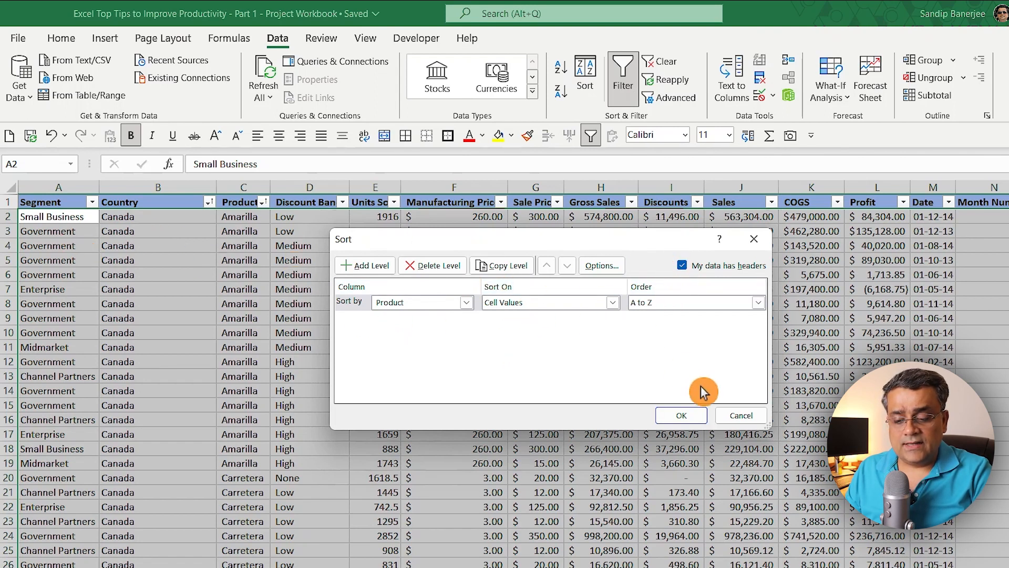
pyautogui.click(682, 266)
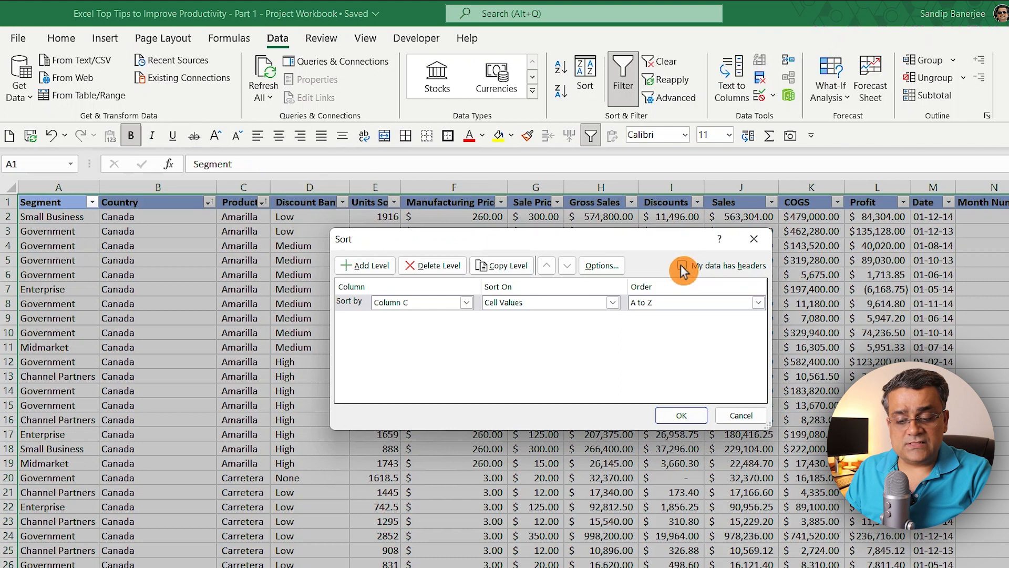
pyautogui.click(681, 266)
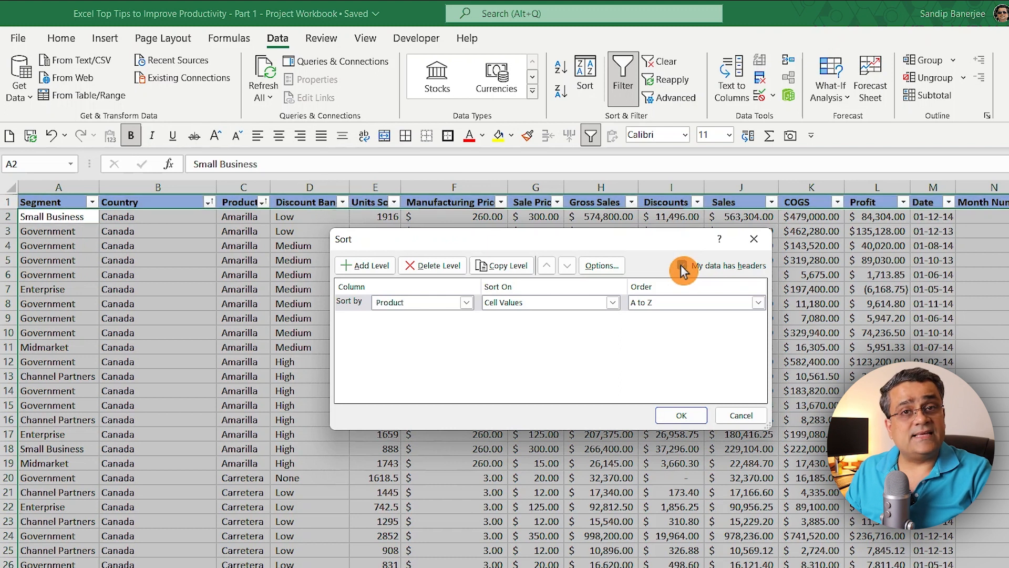
pyautogui.click(682, 266)
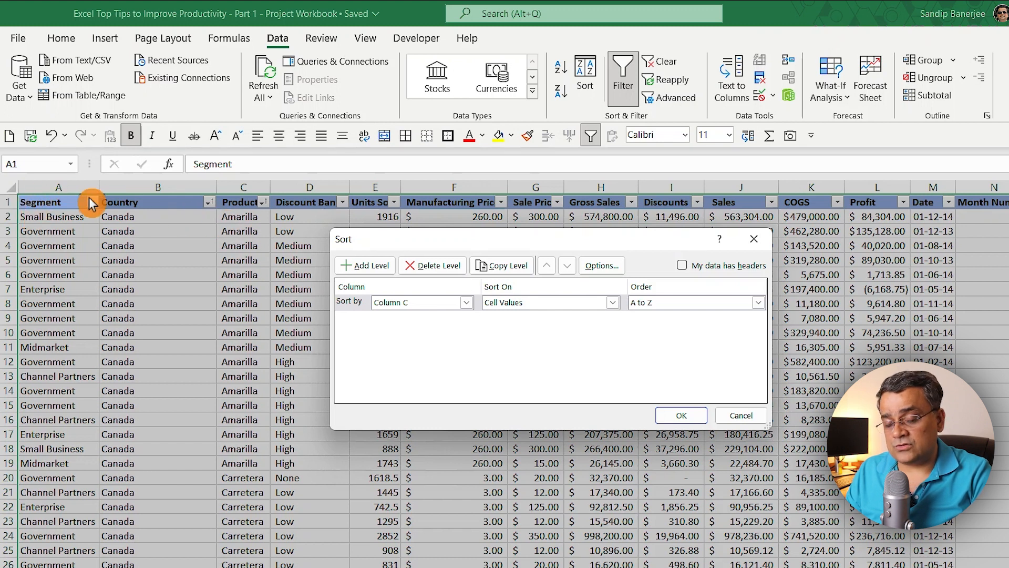
pyautogui.click(693, 265)
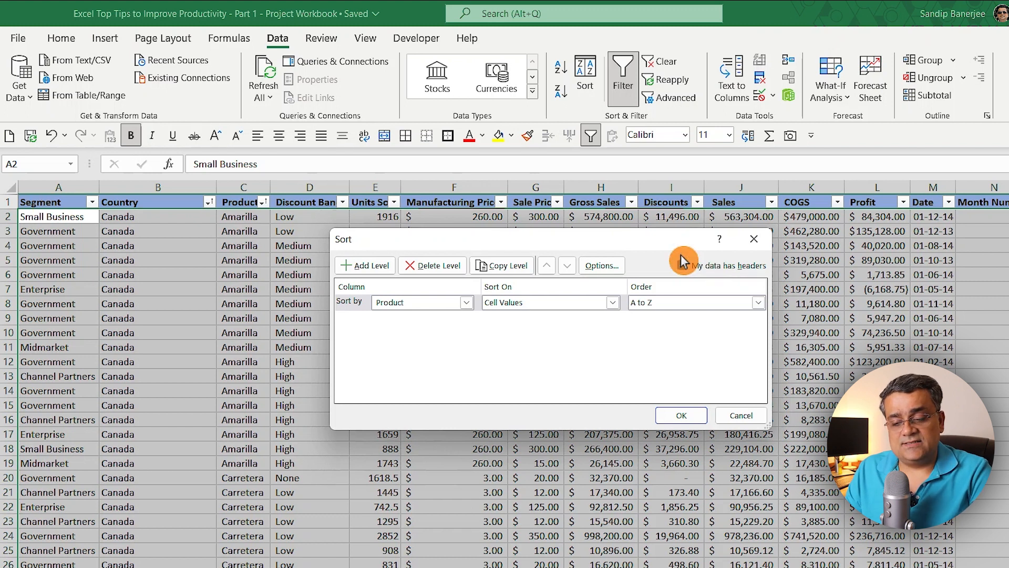
# Review the case-sensitivity and orientation options of the custom sort and dismiss them without changes
pyautogui.click(599, 265)
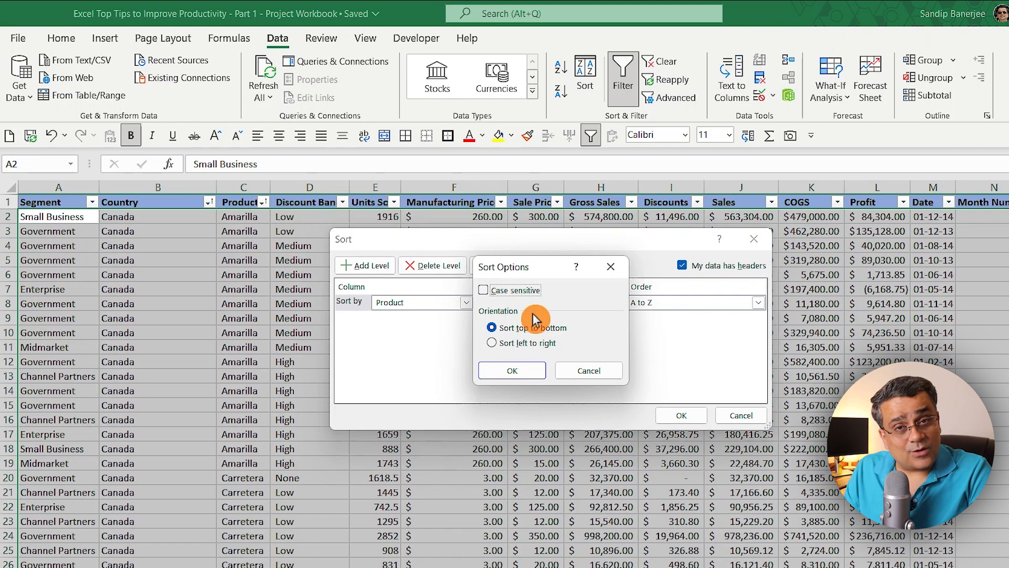
pyautogui.click(586, 369)
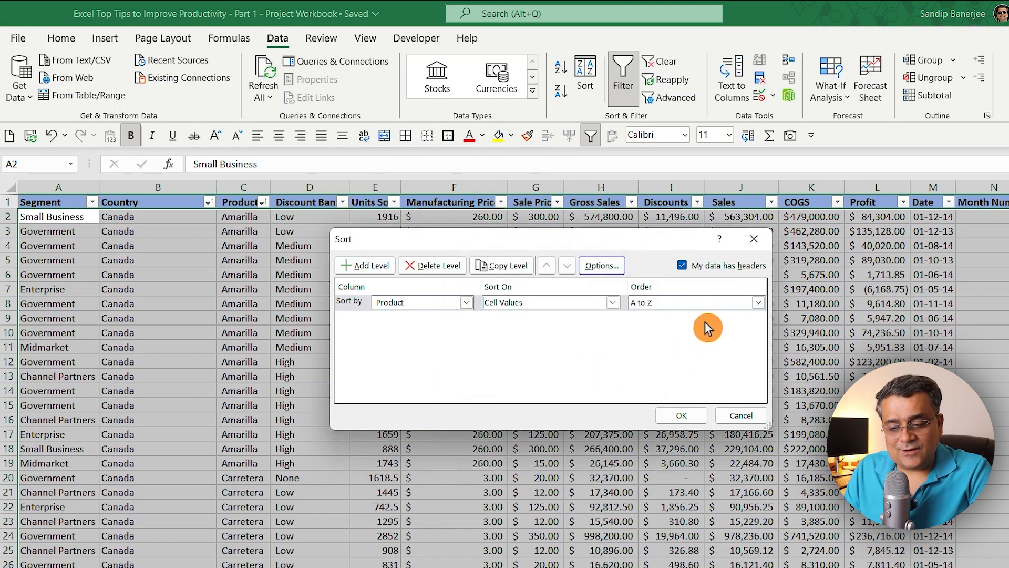